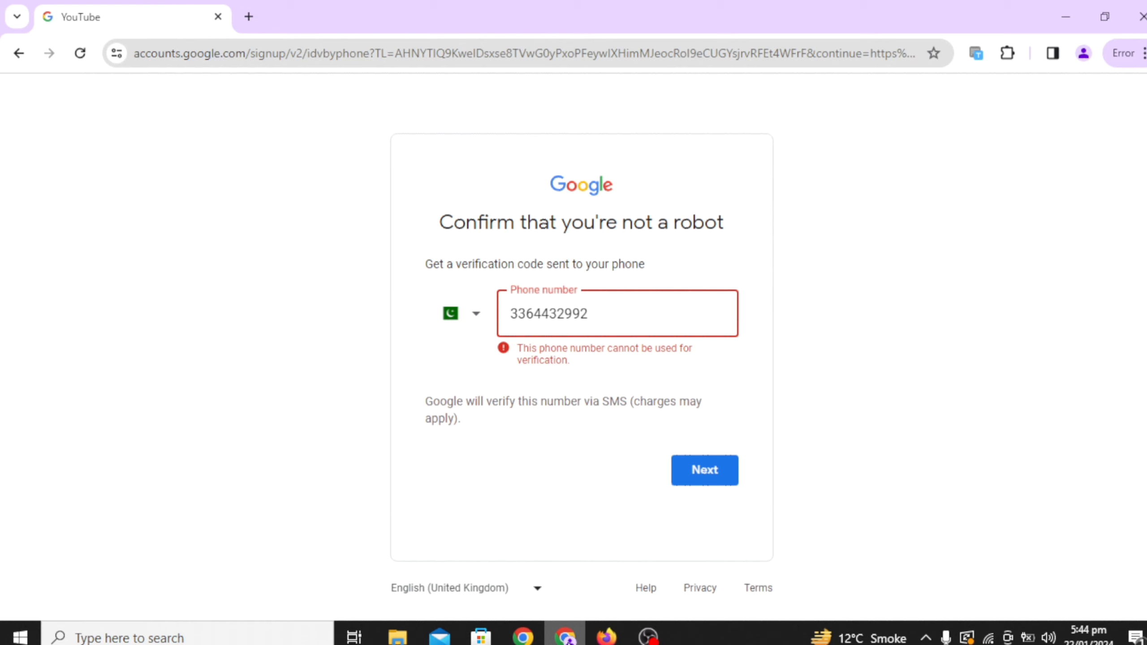
Replace the rejected phone number with a different pasted number and submit it for SMS verification
key(BackSpace)
key(BackSpace)
key(BackSpace)
key(BackSpace)
key(BackSpace)
key(BackSpace)
key(BackSpace)
key(BackSpace)
key(BackSpace)
key(BackSpace)
key(ctrl+v)
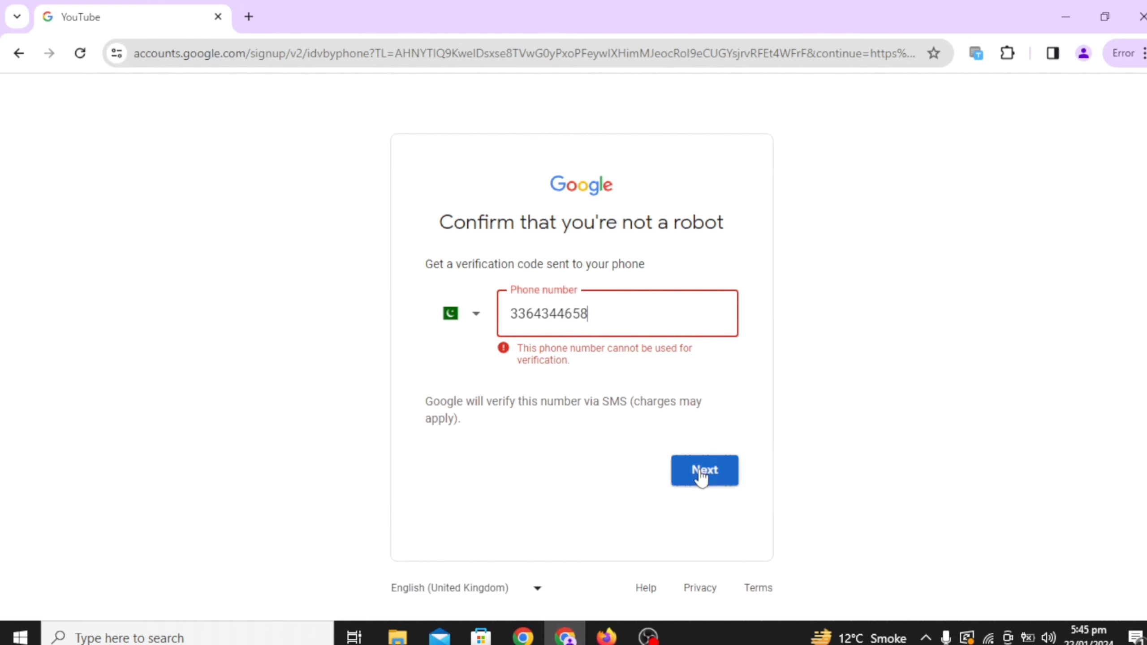
click(700, 471)
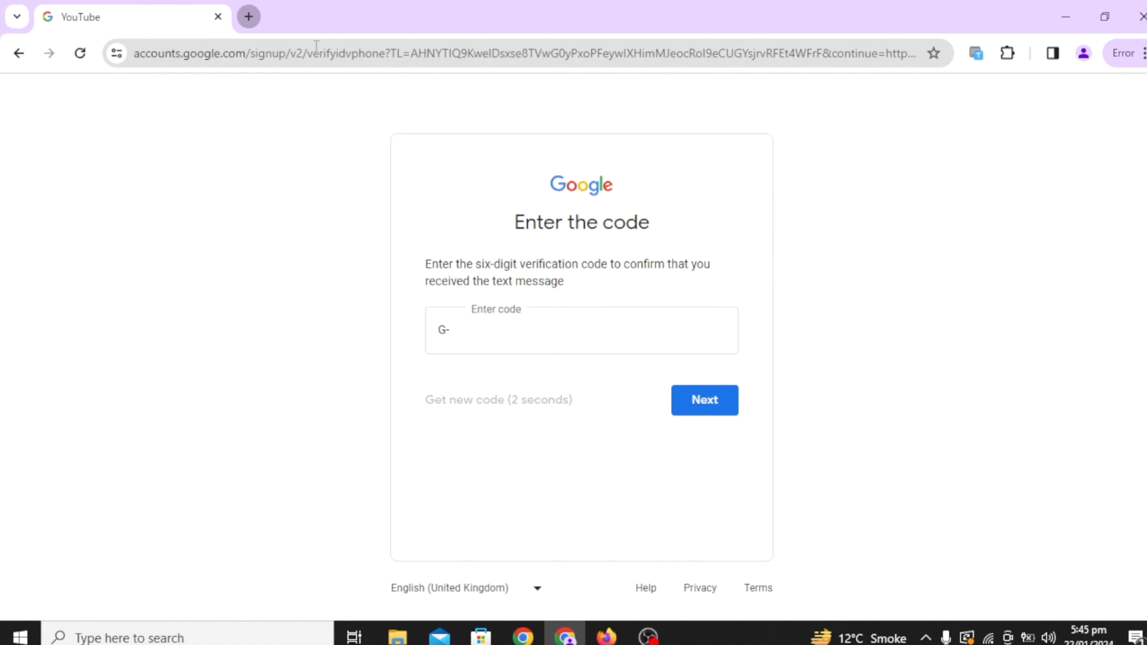
Open a new browser tab beside the waiting code-entry page
key(ctrl+t)
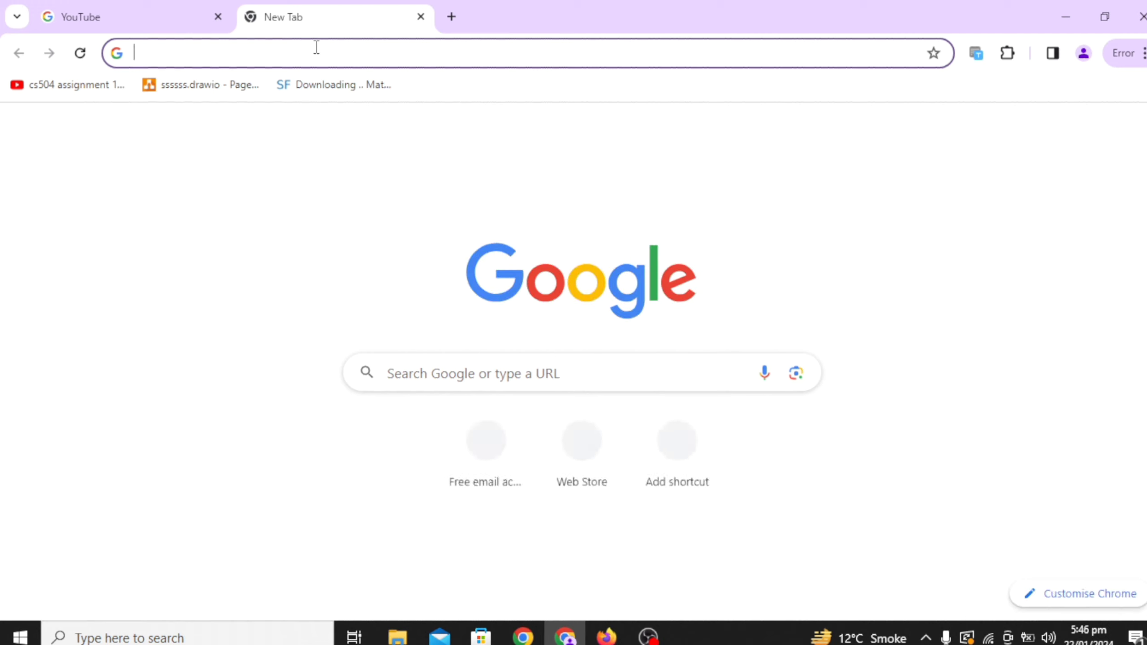
Load mail.com in the new tab
text(mail)
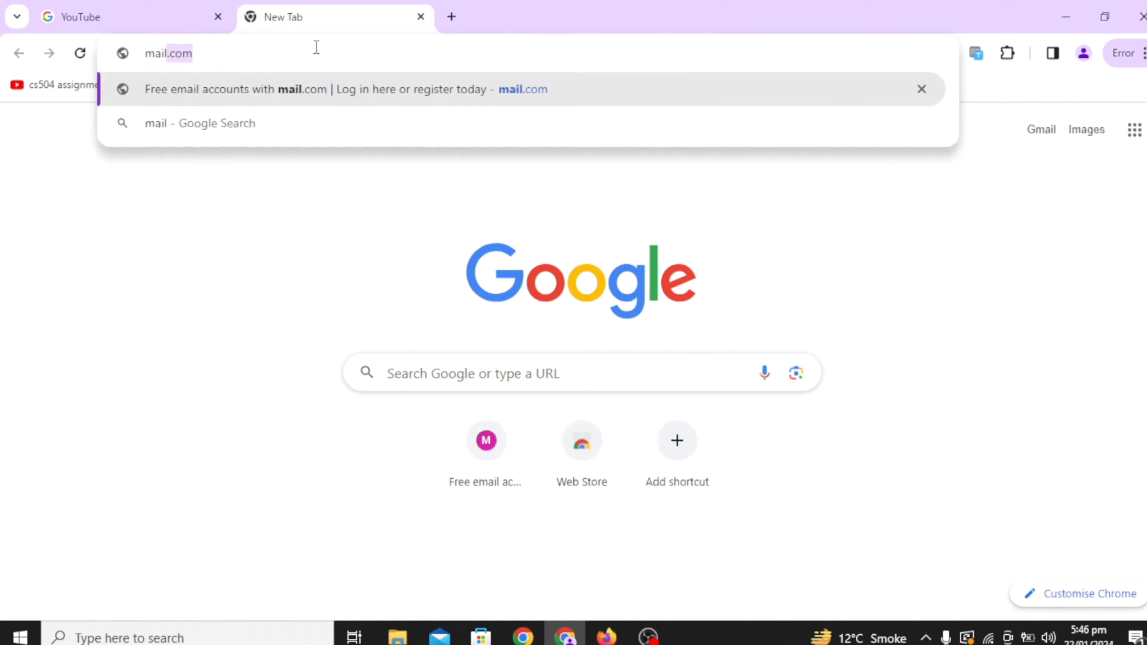
text(.com)
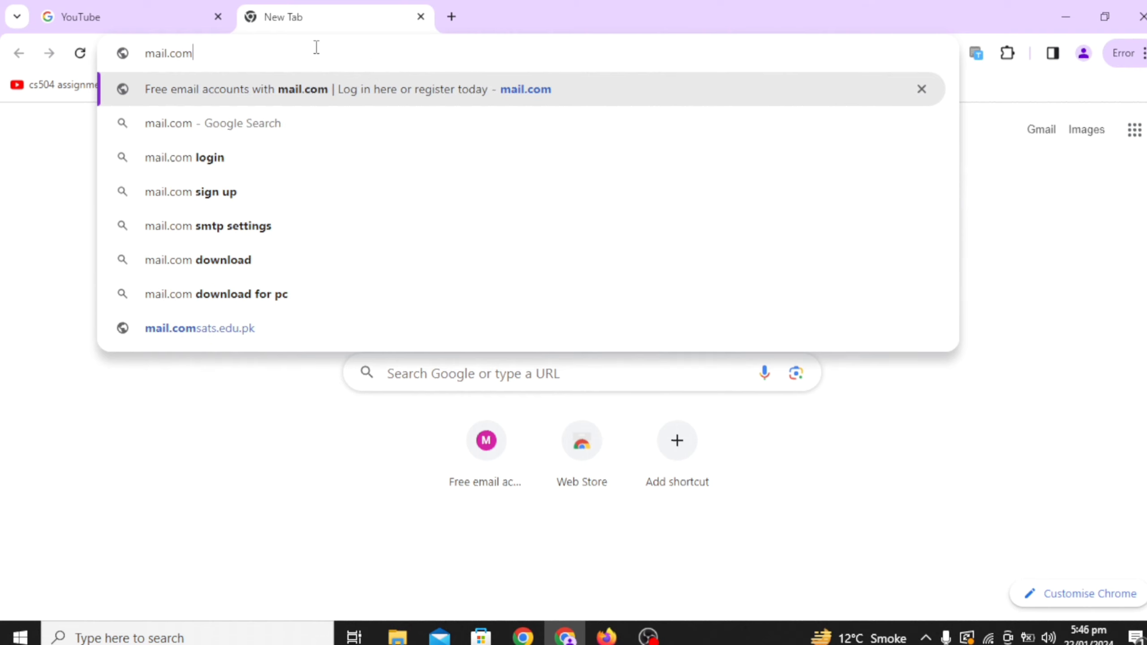
key(Return)
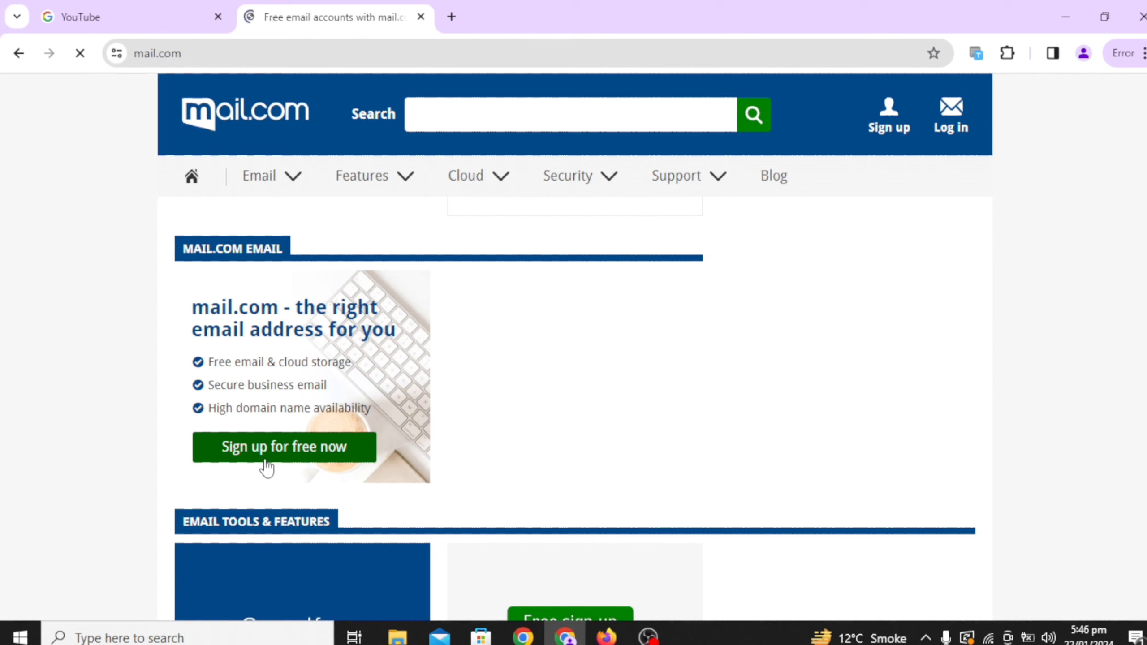
click(266, 468)
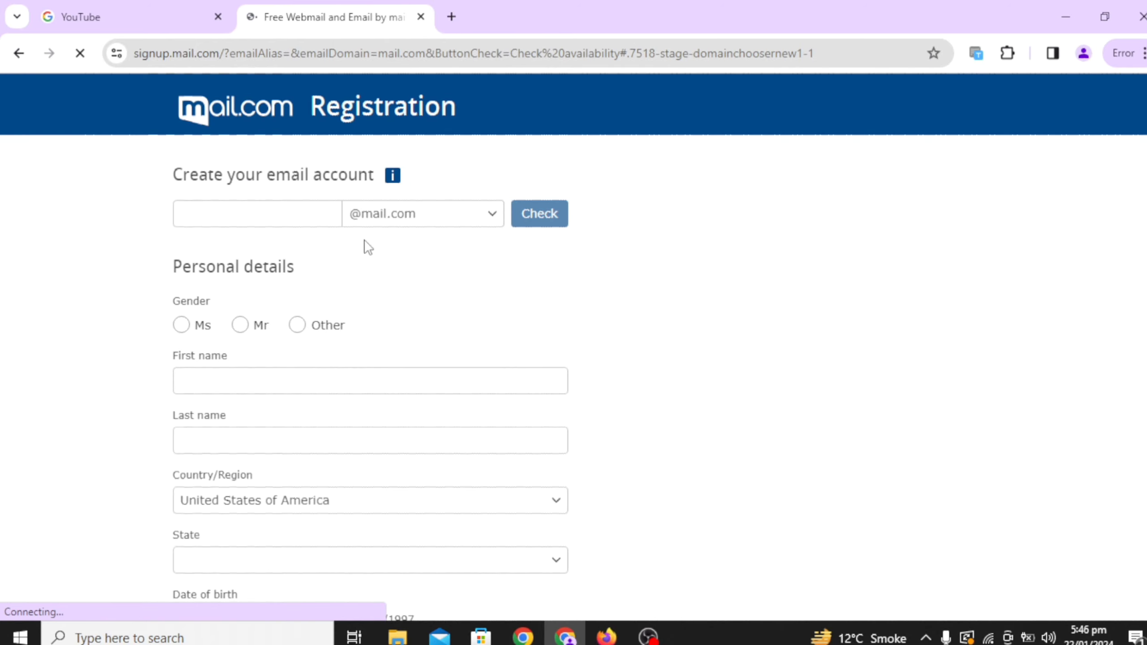
click(287, 218)
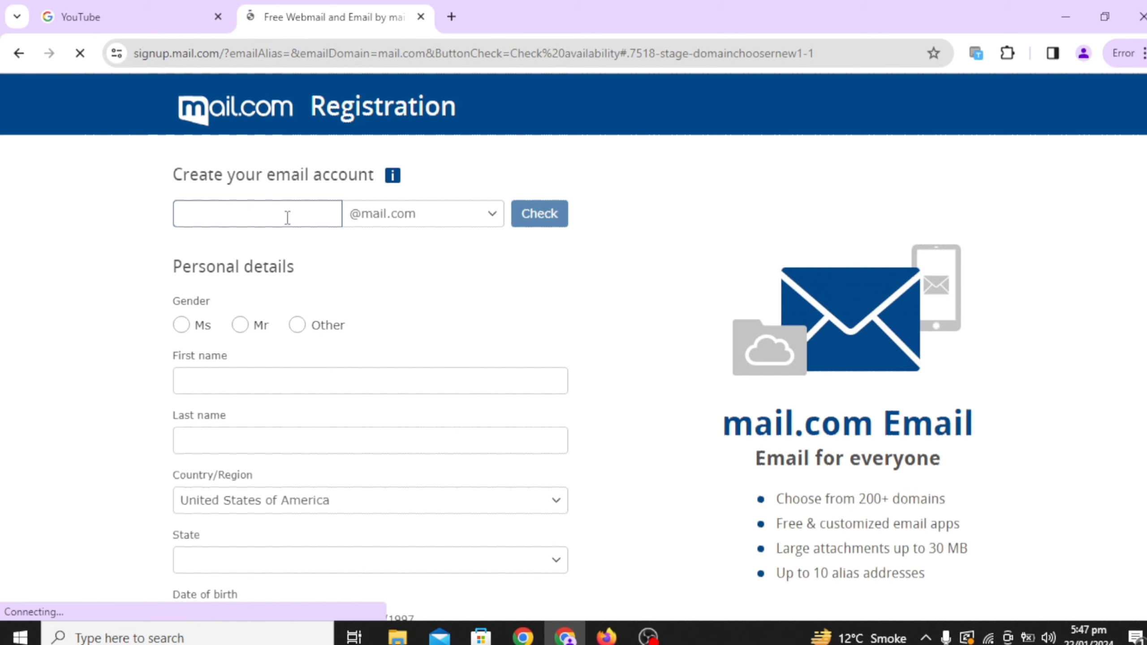
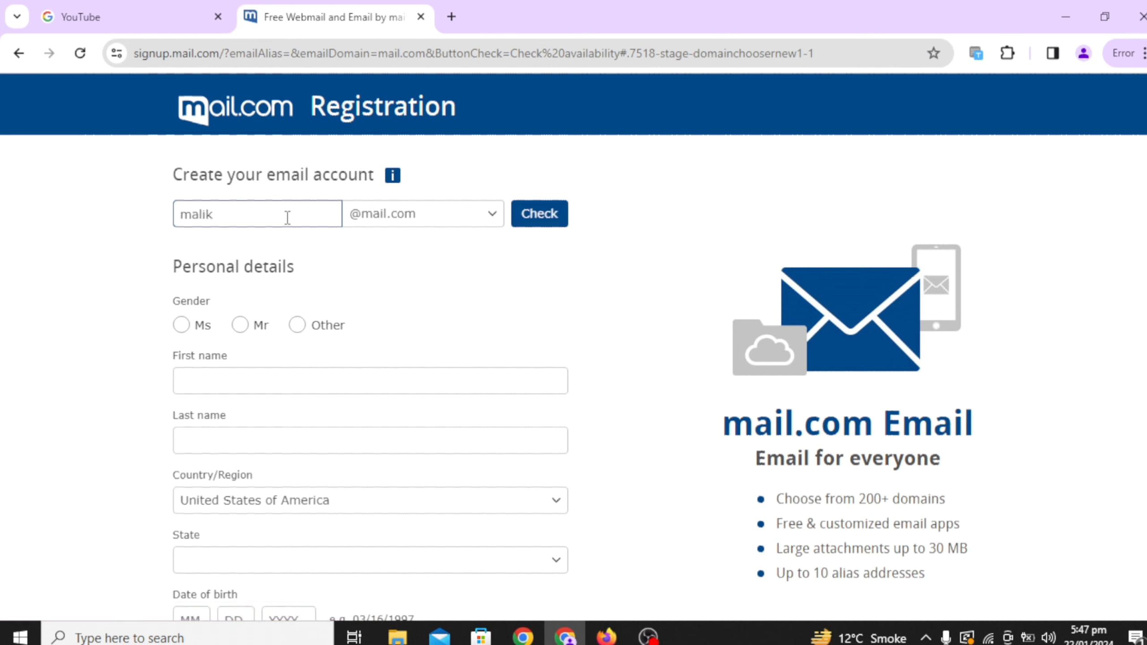
Choose Mr as the gender on the registration form
click(240, 326)
click(259, 389)
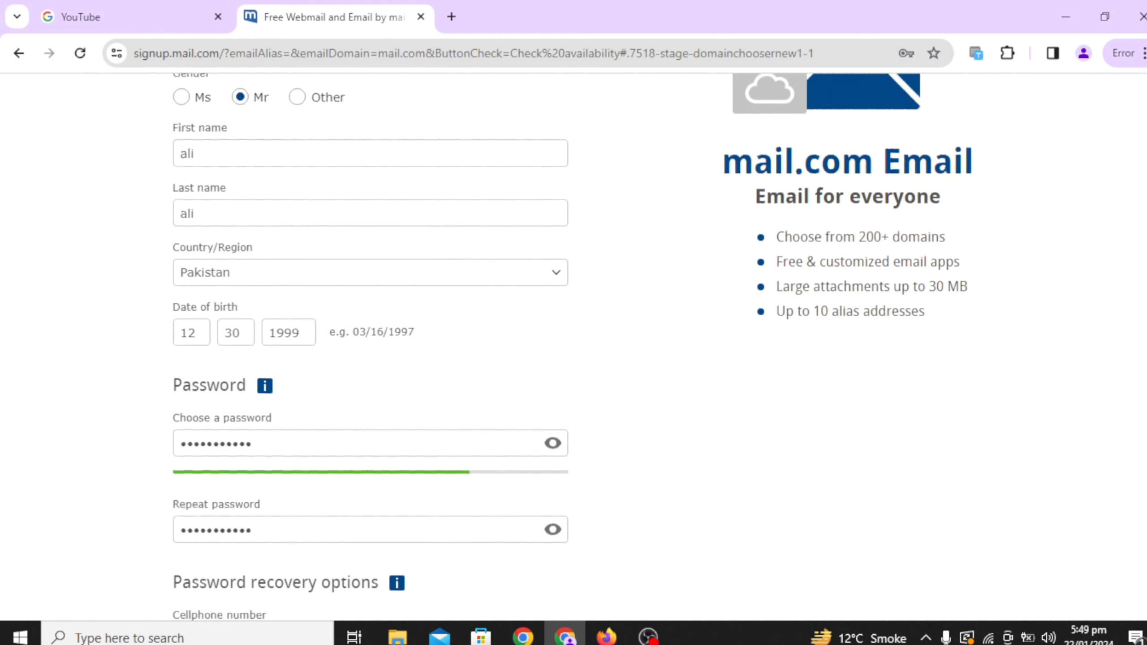
scroll(1143, 190, up, 5)
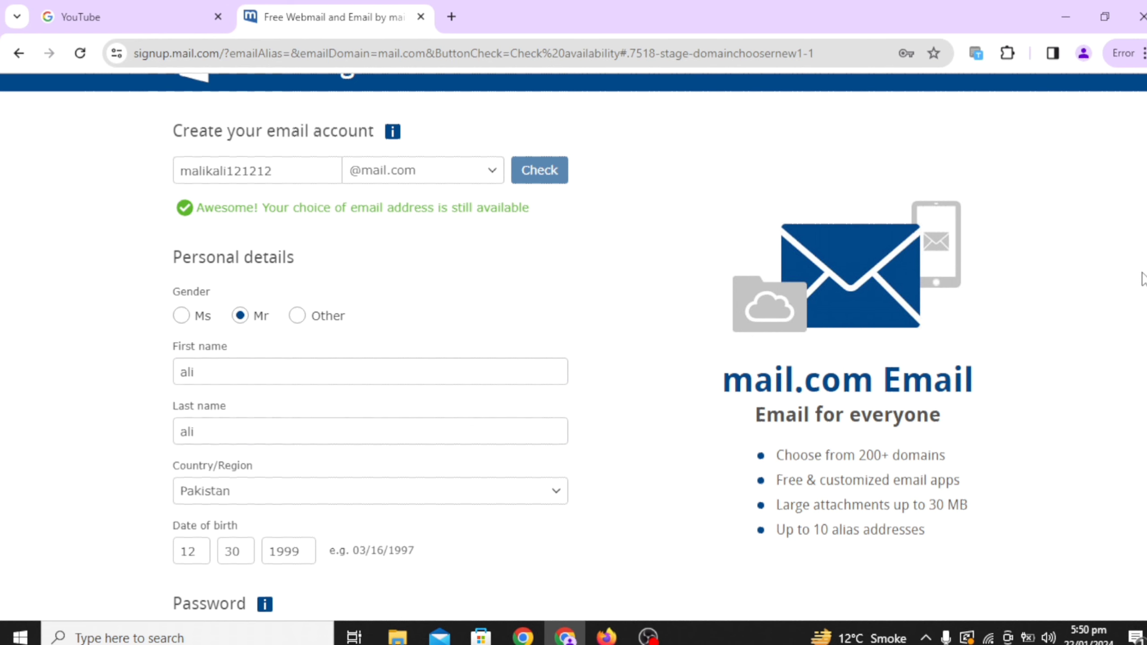
scroll(573, 343, down, 3)
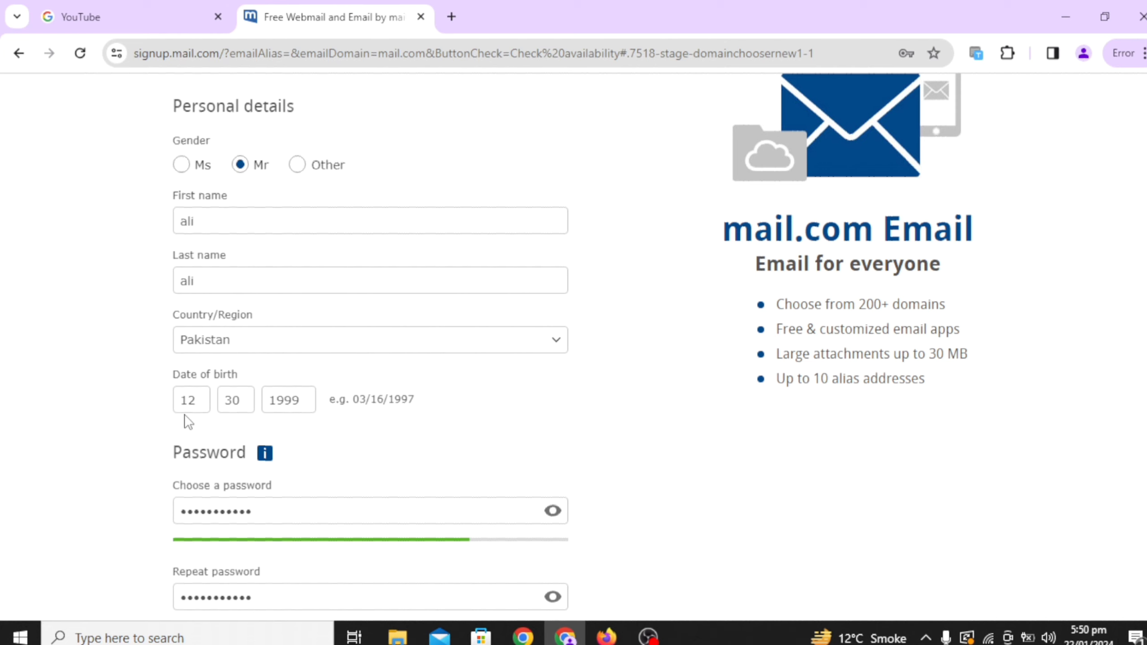
scroll(1085, 254, down, 2)
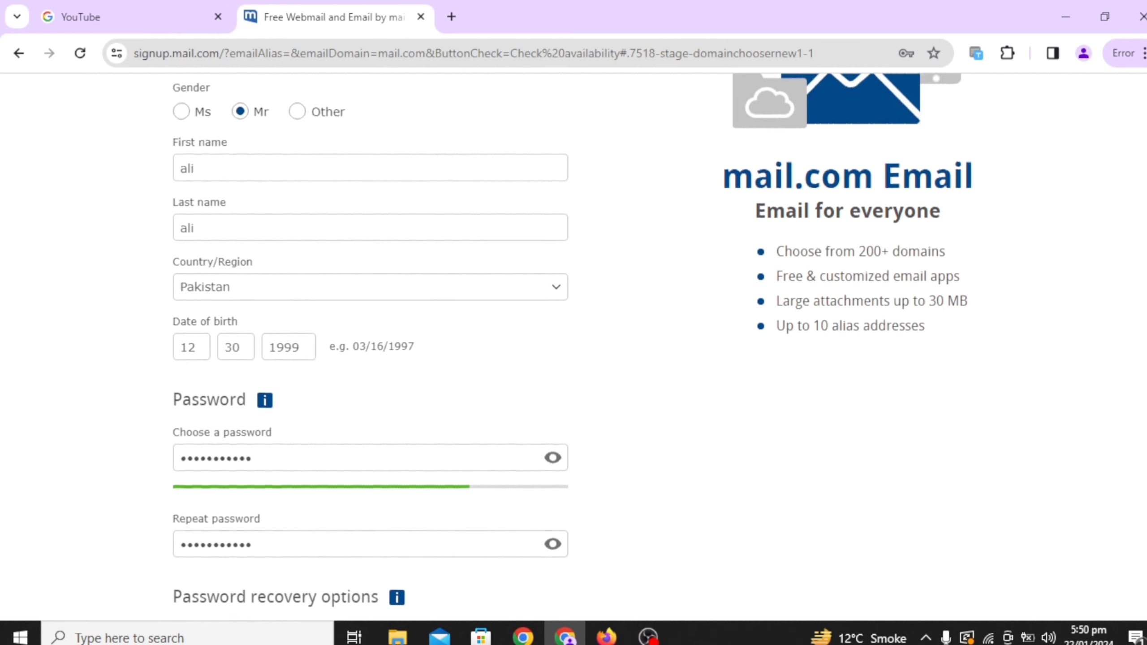
scroll(573, 343, down, 2)
scroll(574, 343, down, 2)
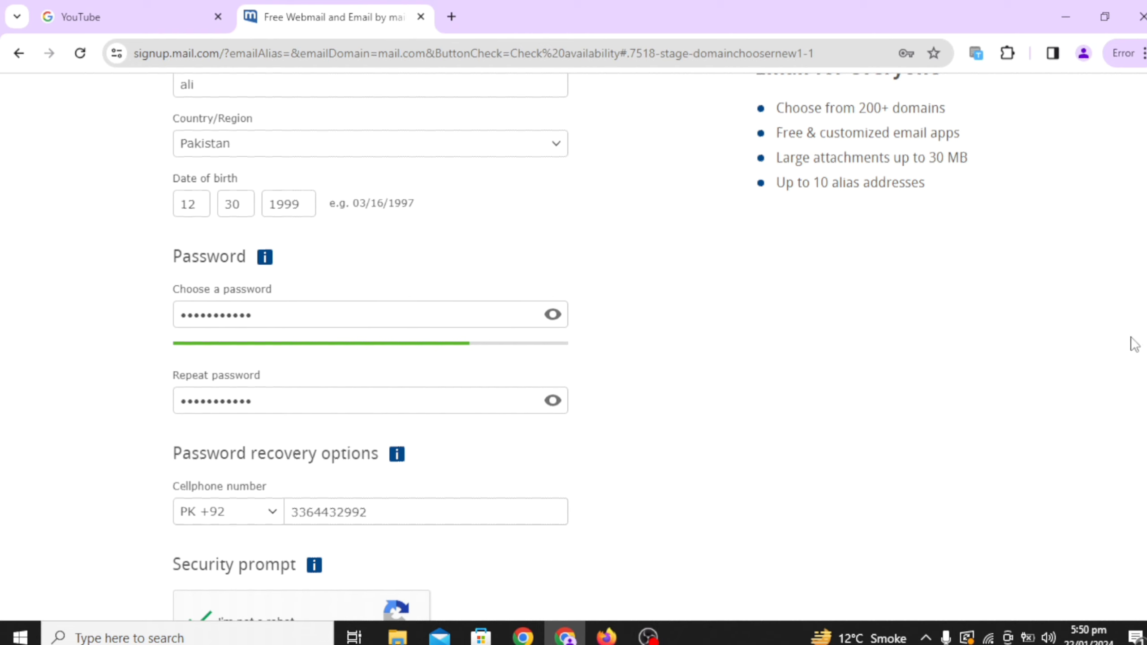
click(512, 312)
scroll(574, 343, down, 5)
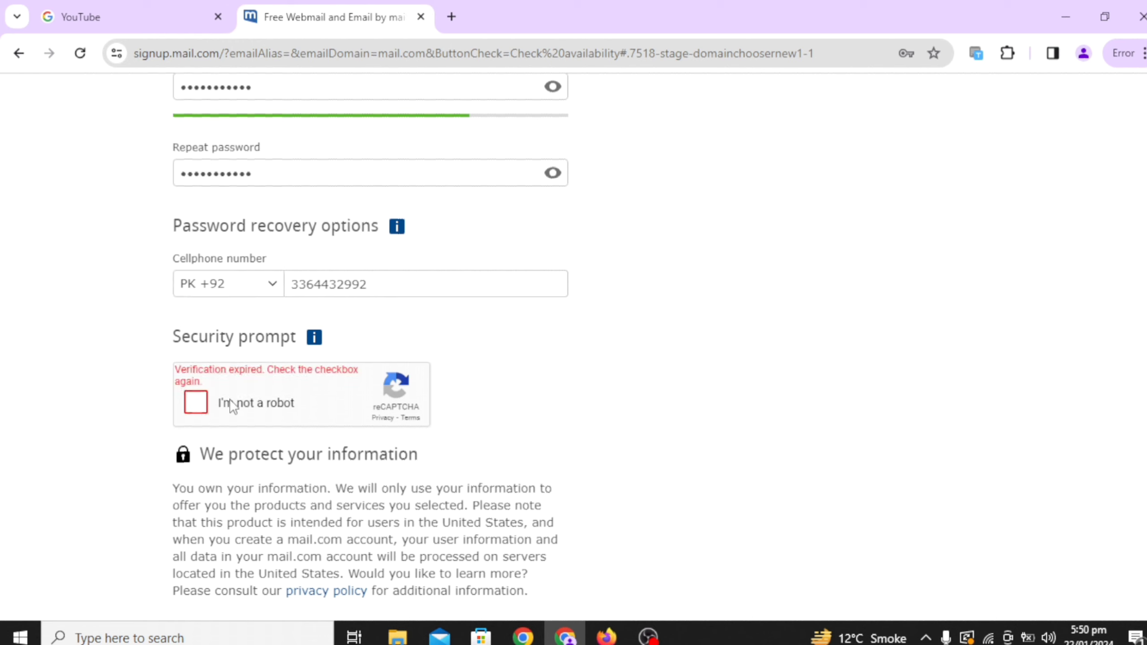
Solve the reCAPTCHA by selecting the bicycle squares, deselecting the motorbike square, and verifying
click(202, 406)
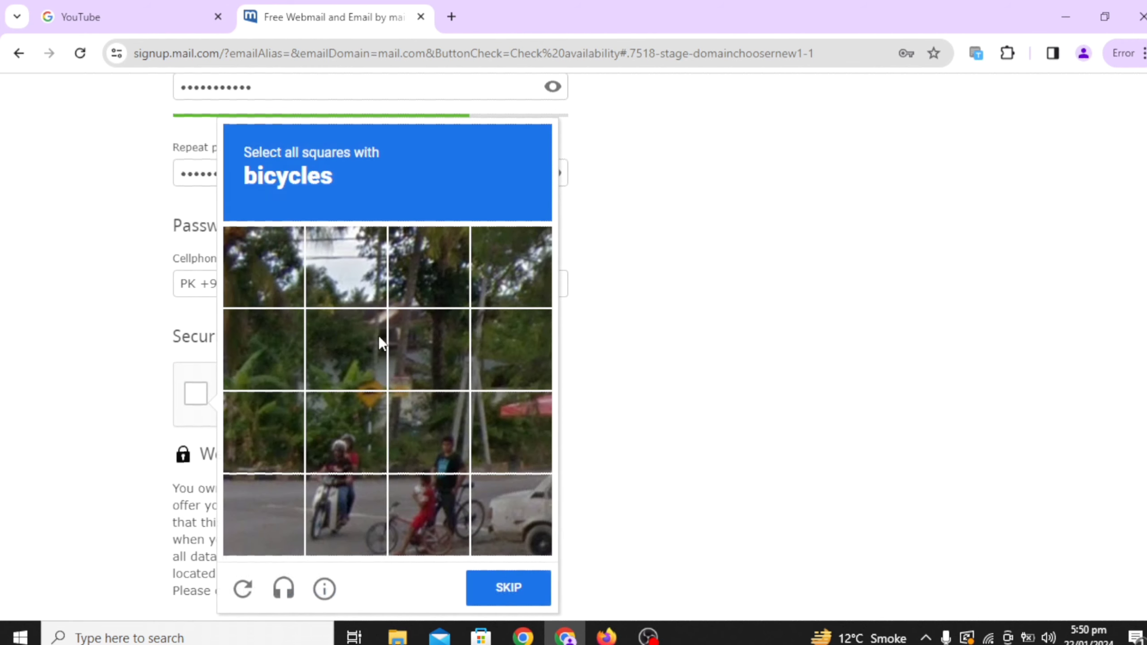
click(355, 488)
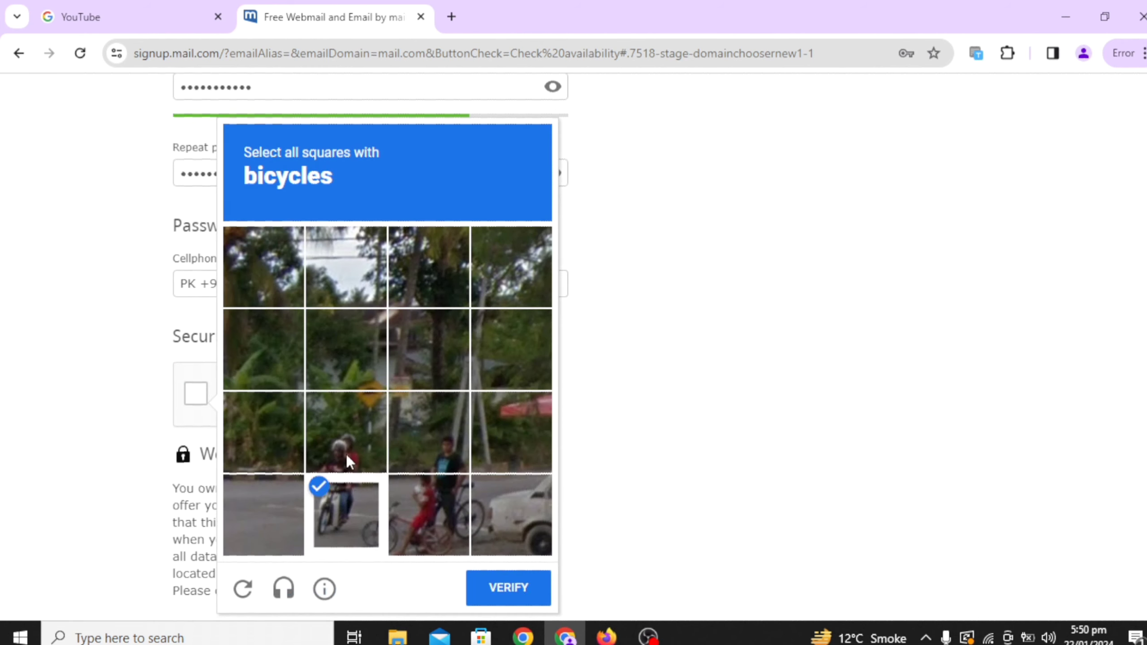
click(346, 454)
click(477, 523)
click(427, 517)
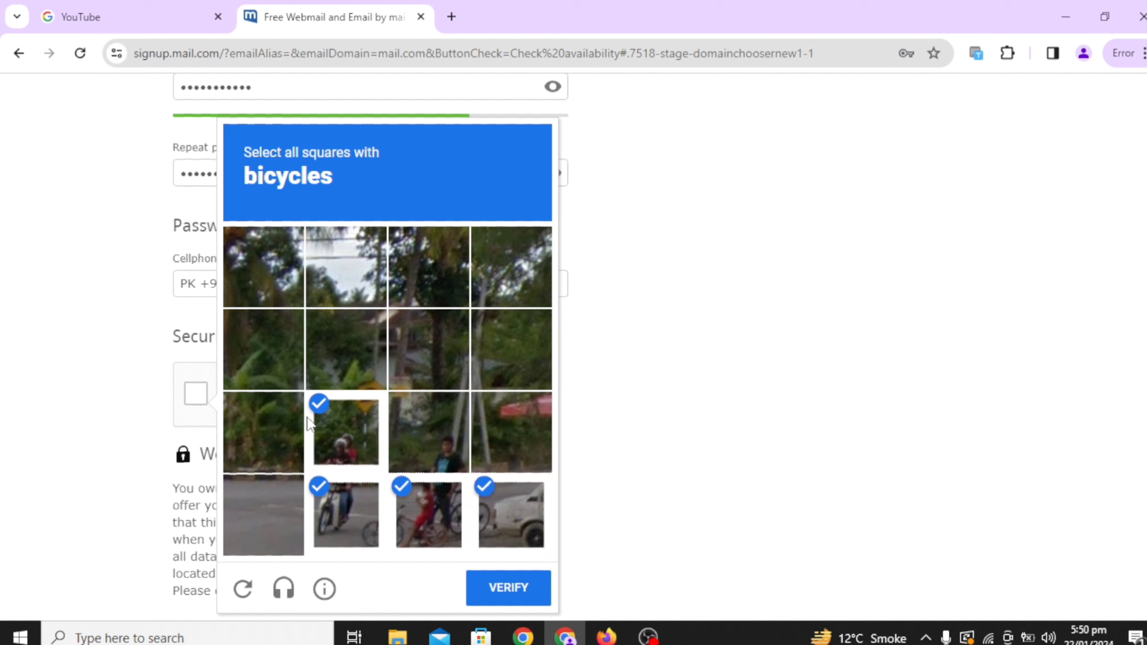
click(336, 428)
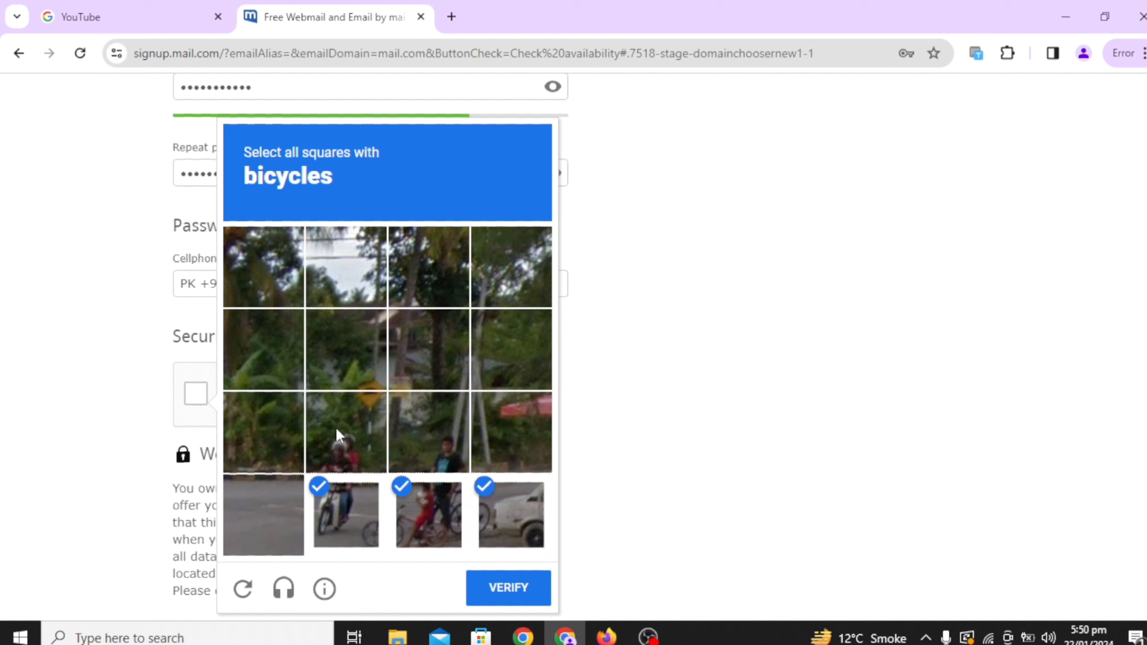
click(509, 585)
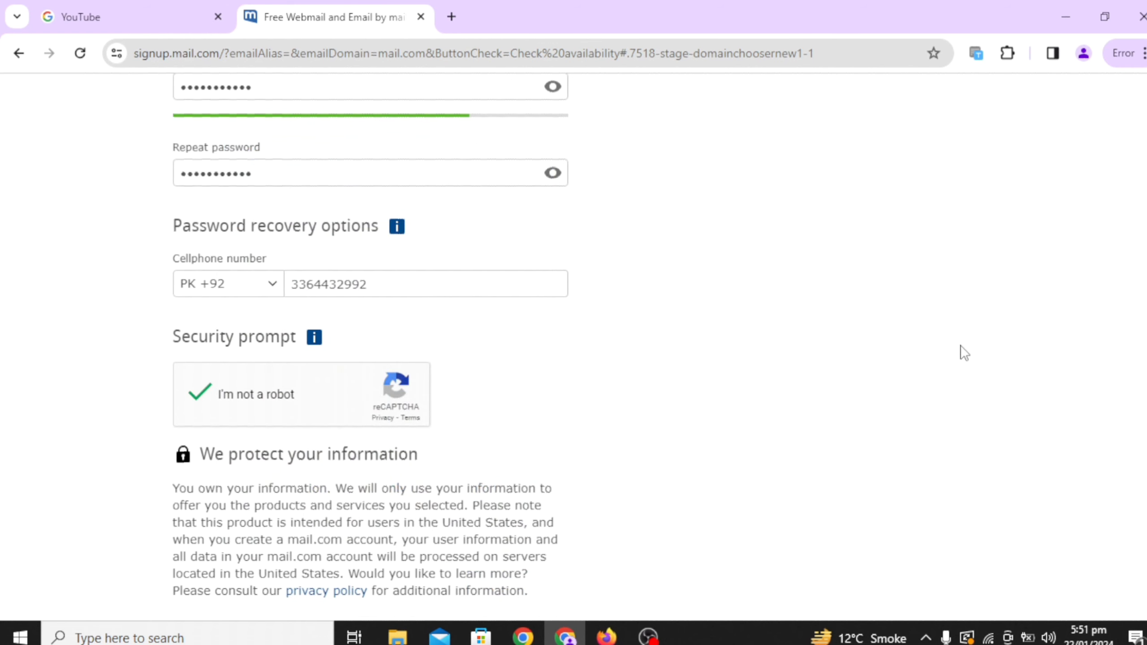
Submit the form with 'I agree. Create an email account now.', repeating after the page jumps
scroll(1113, 351, down, 3)
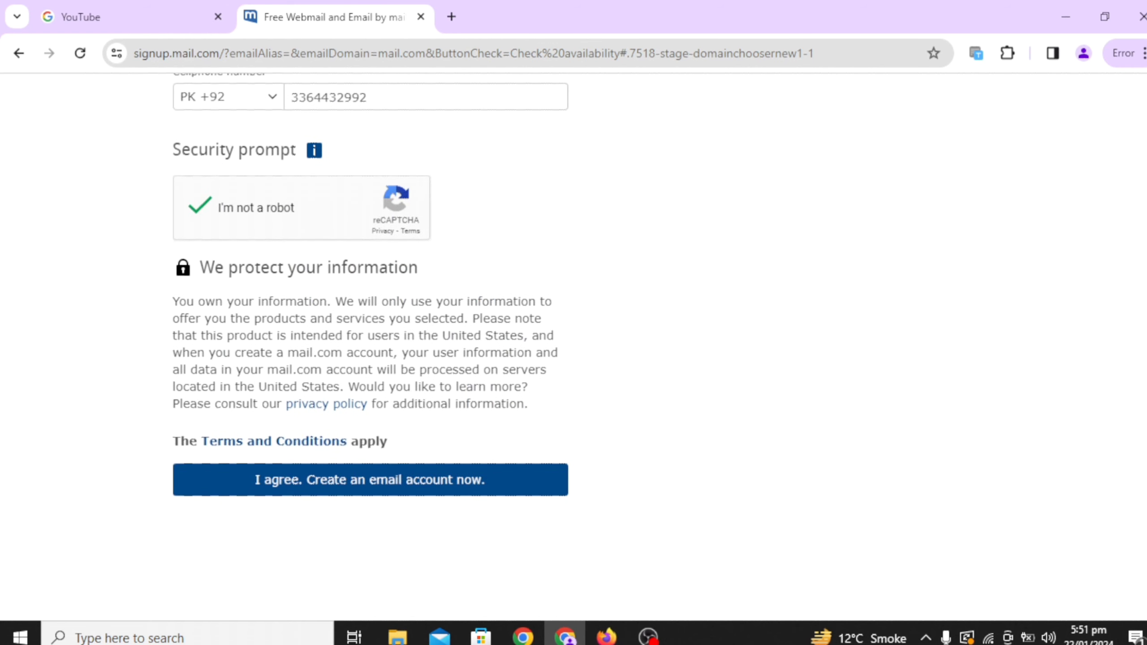
click(302, 488)
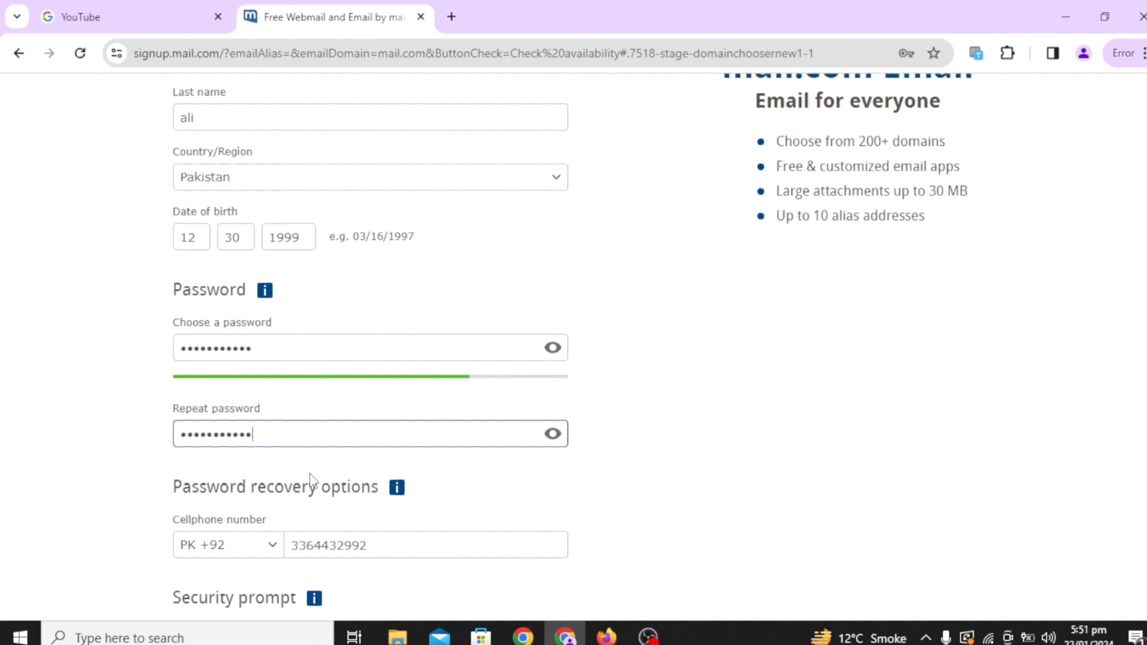
scroll(311, 482, down, 3)
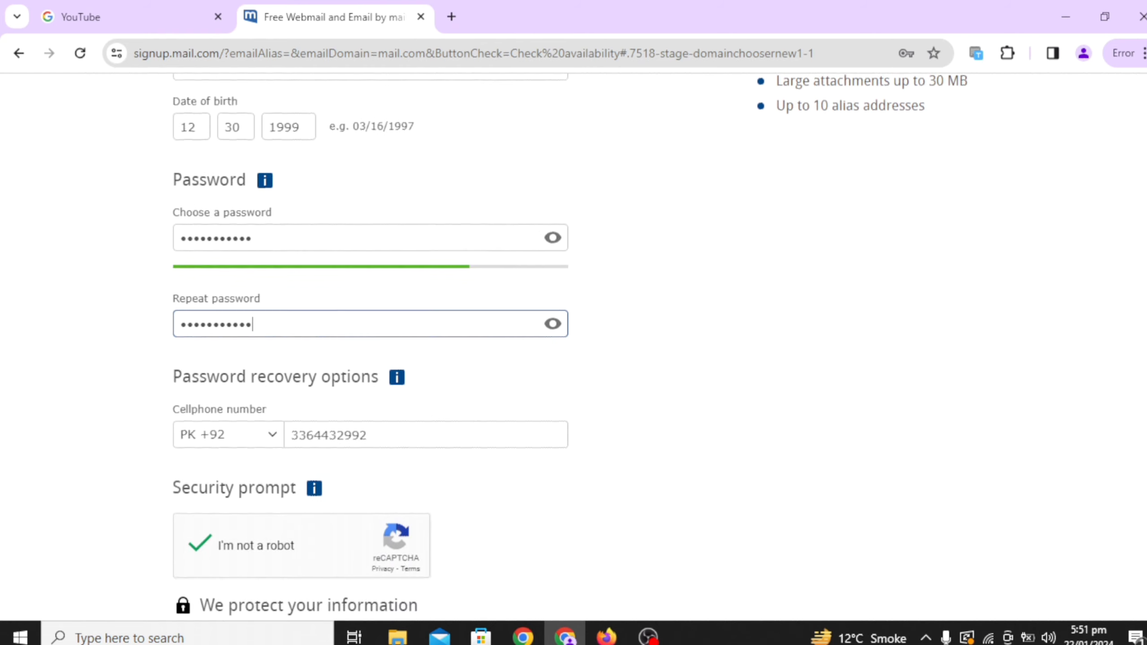
scroll(370, 339, down, 5)
click(361, 548)
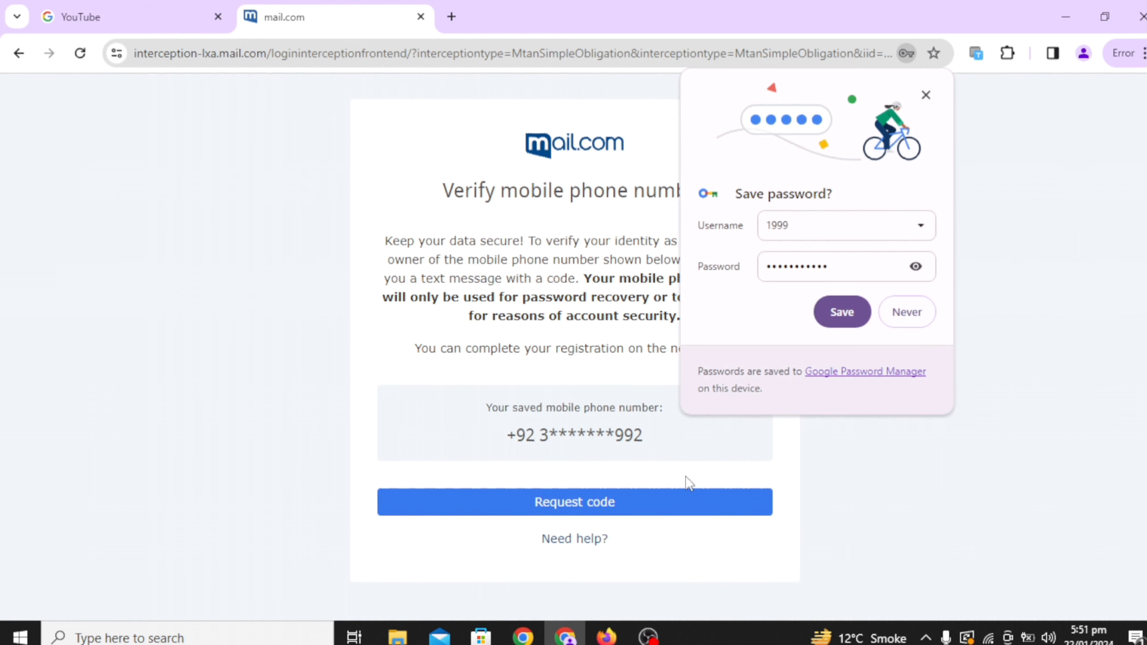
Request the SMS verification code and close Chrome's 'Save password?' bubble
click(571, 513)
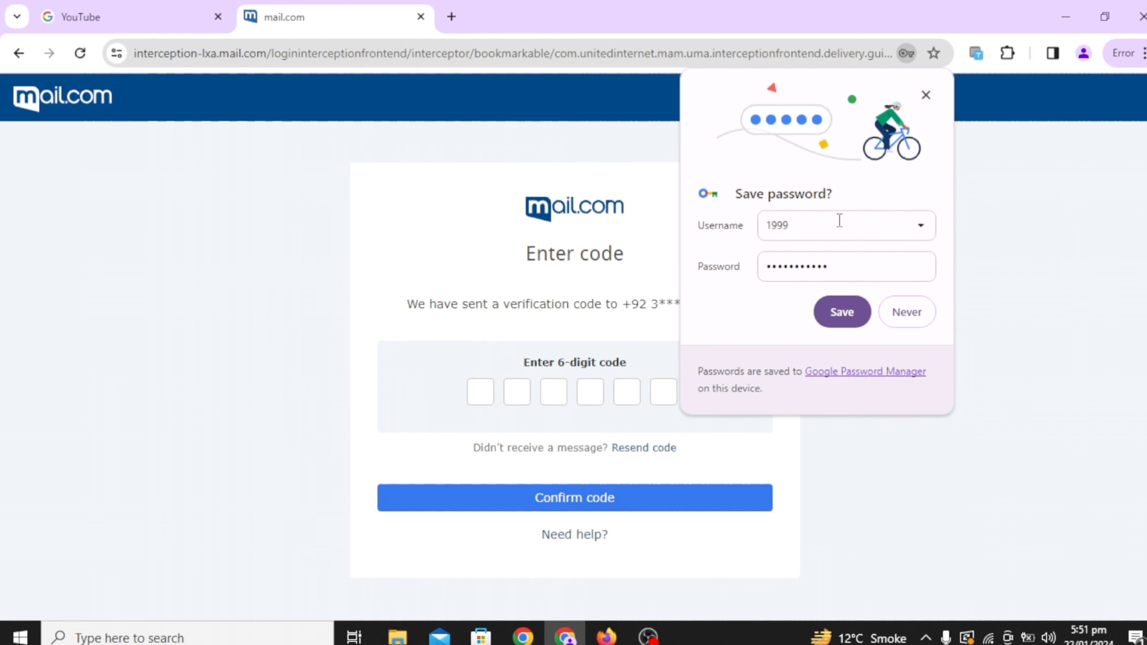
click(925, 95)
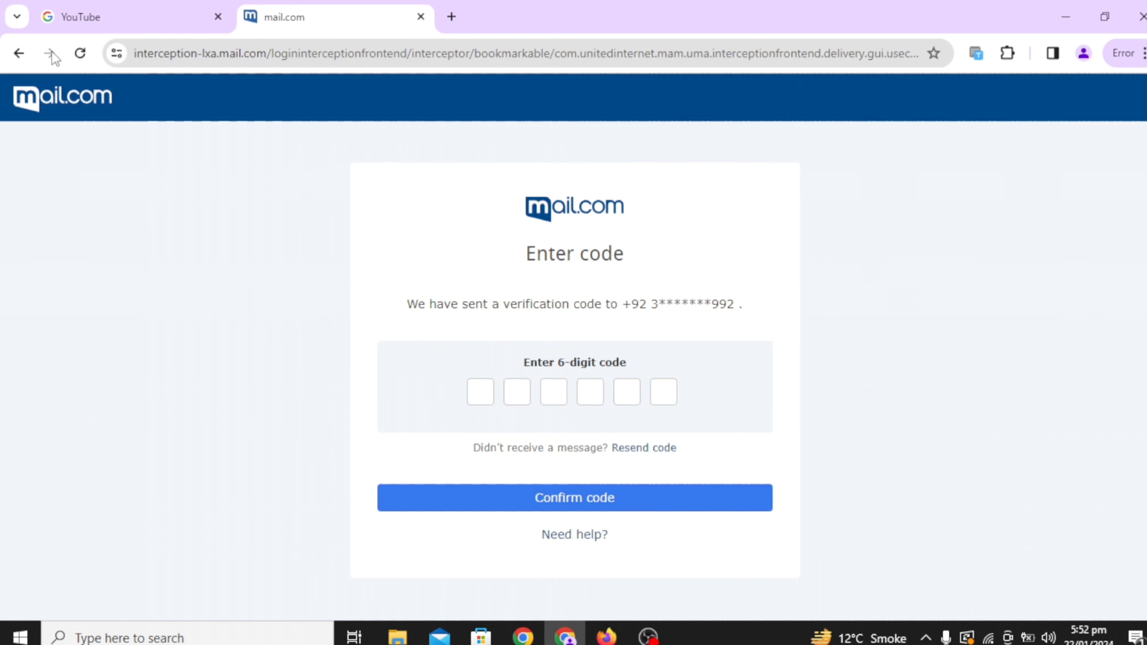